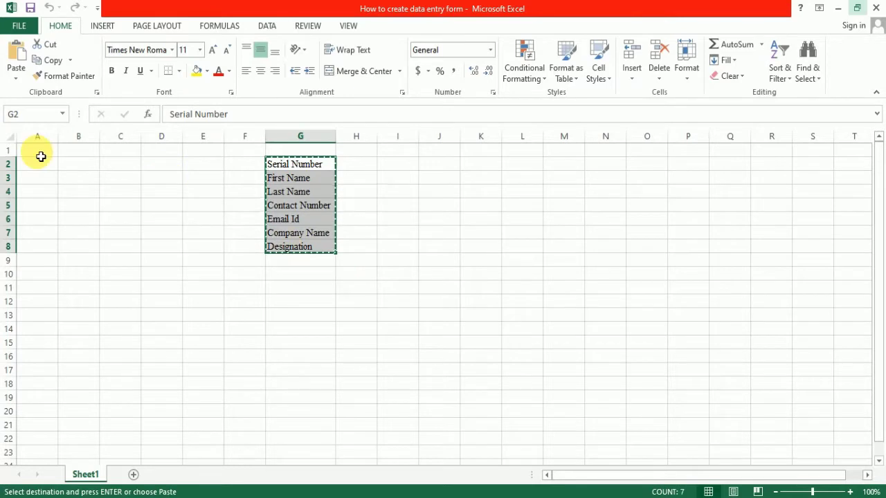
- Paste the seven headings transposed into A1:G1 and delete the original list in G2:G8
left_click(39, 152)
right_click(38, 152)
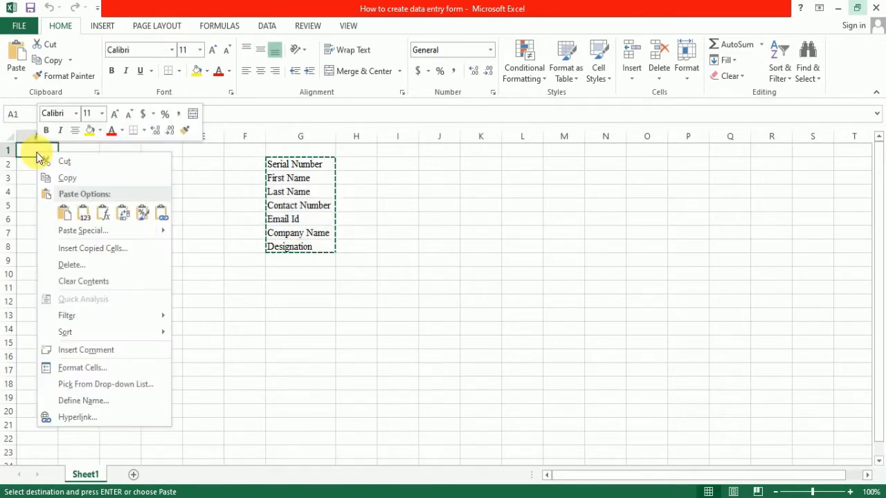
left_click(123, 213)
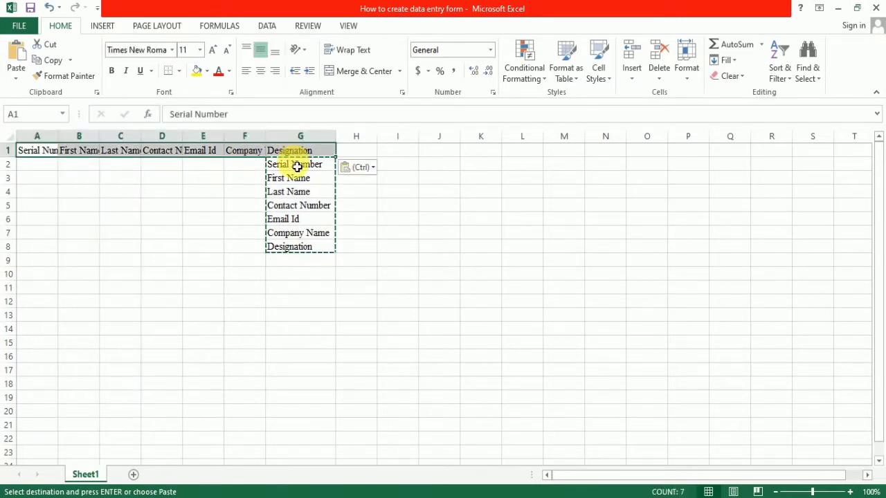
left_click_drag(295, 166, 295, 249)
key("Delete")
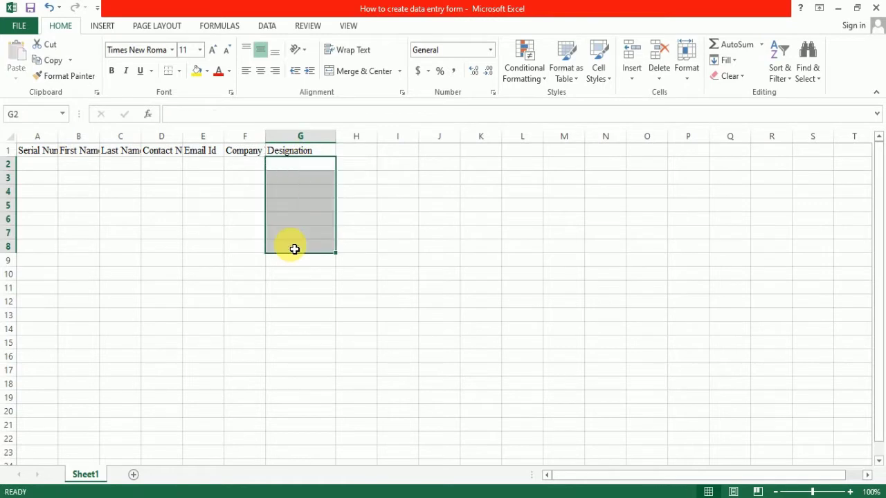
left_click_drag(55, 150, 327, 149)
- Set the column width of columns A through G to 15, then return to cell A1
right_click(322, 141)
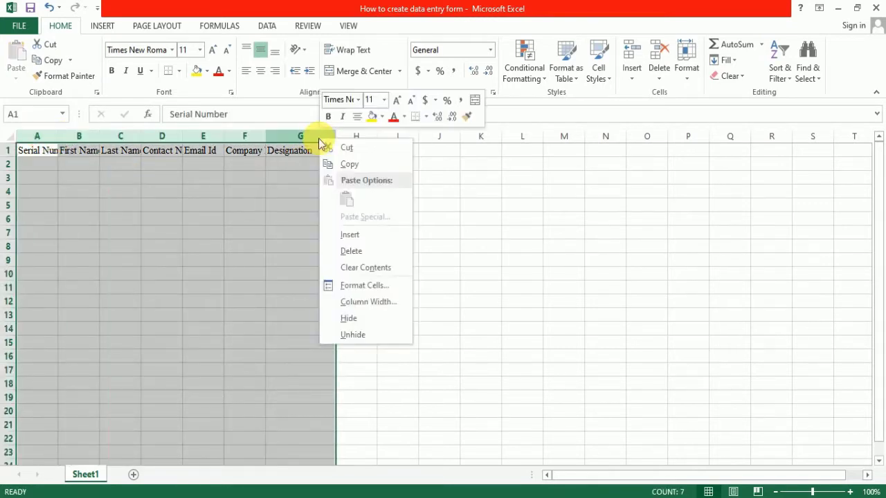
left_click(382, 303)
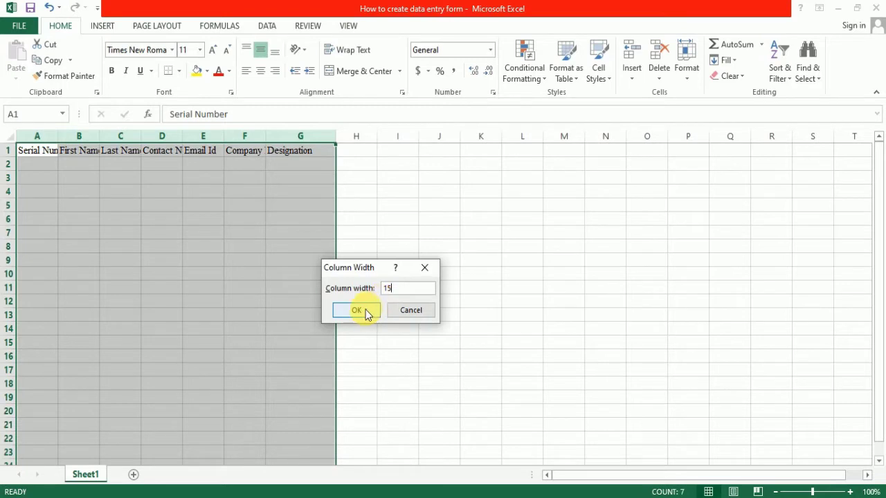
left_click(355, 310)
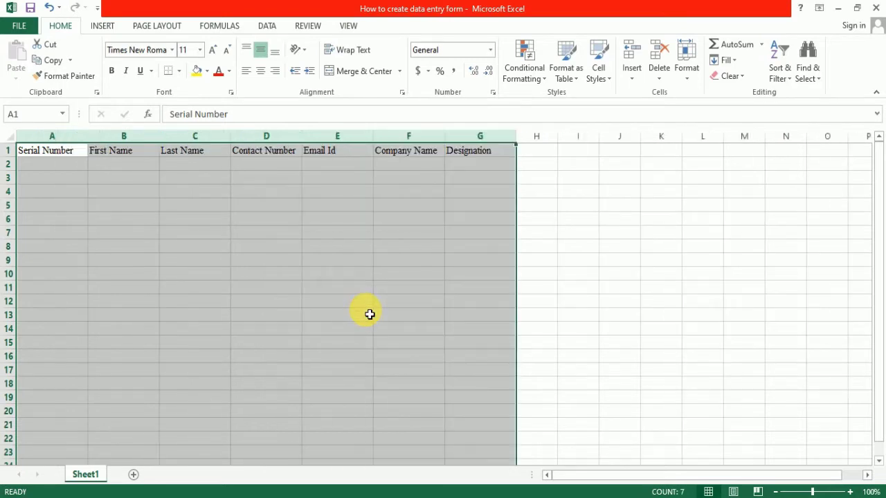
left_click(547, 218)
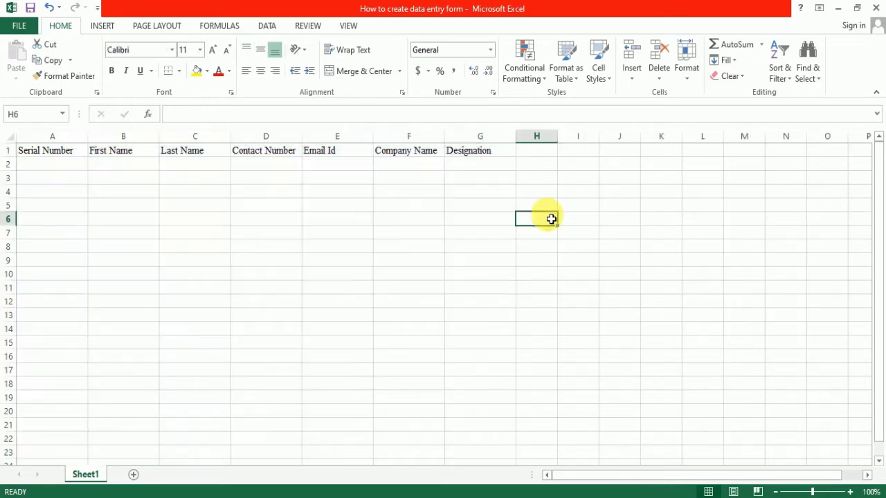
left_click(57, 155)
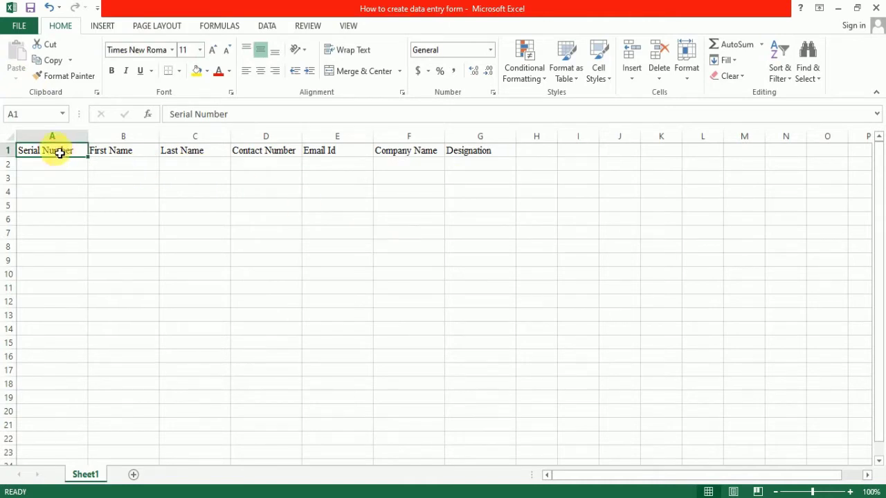
- Convert A1:G1 into Table1 with 'My table has headers' ticked, then return to Home
left_click_drag(55, 153, 490, 155)
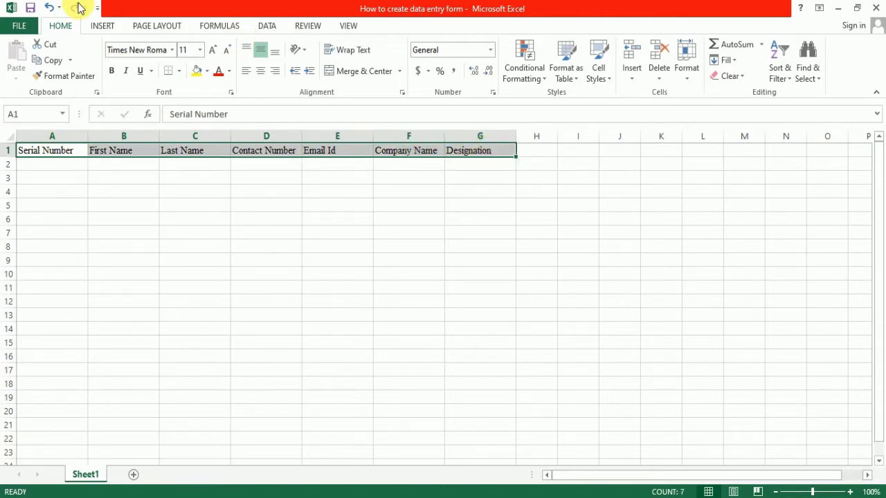
left_click(100, 26)
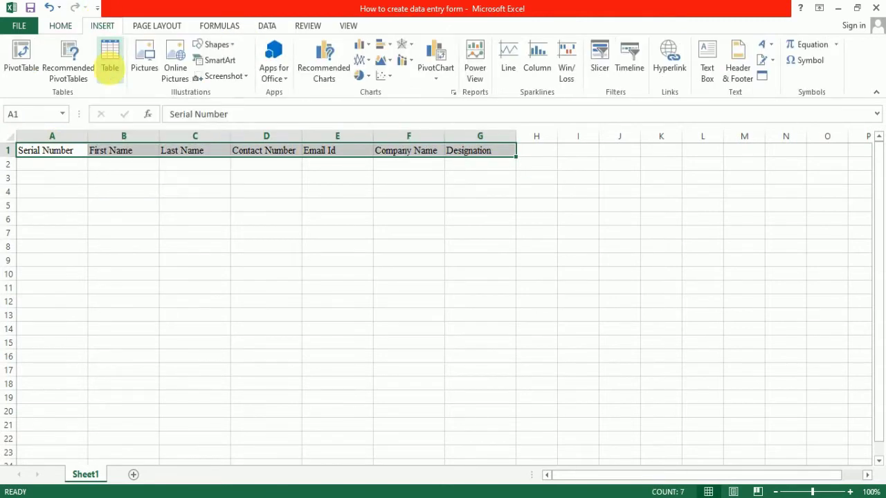
left_click(110, 59)
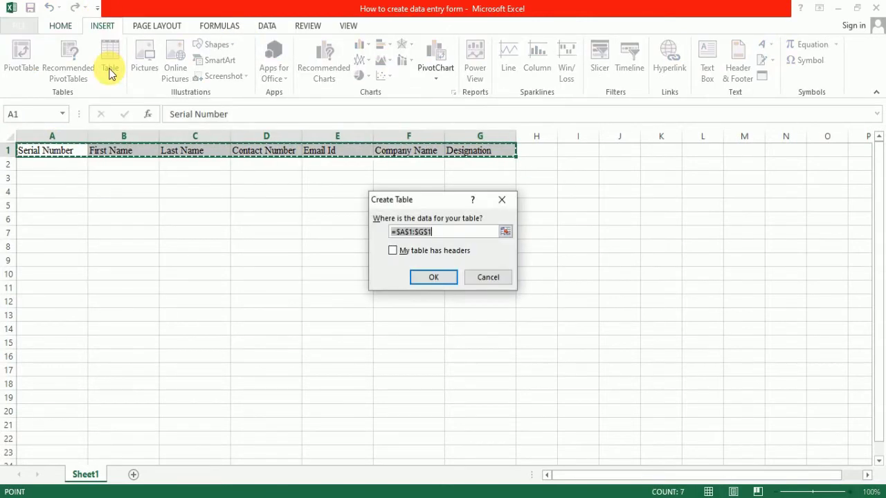
left_click(399, 253)
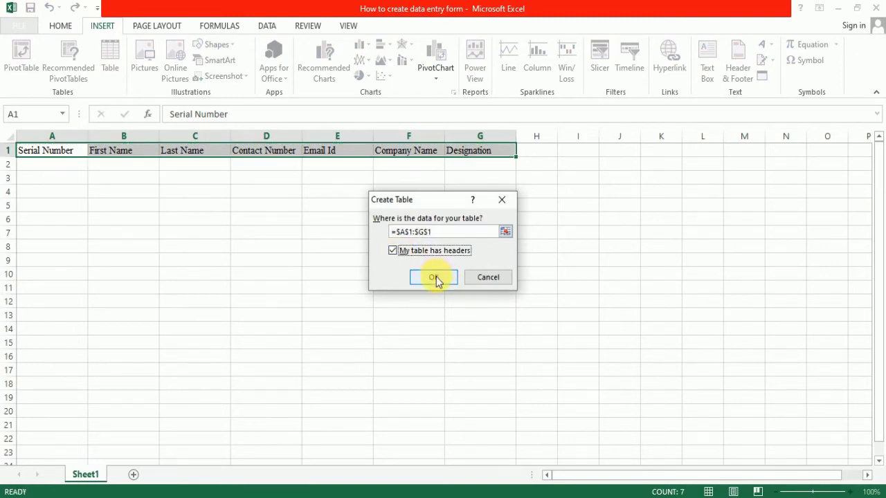
left_click(434, 277)
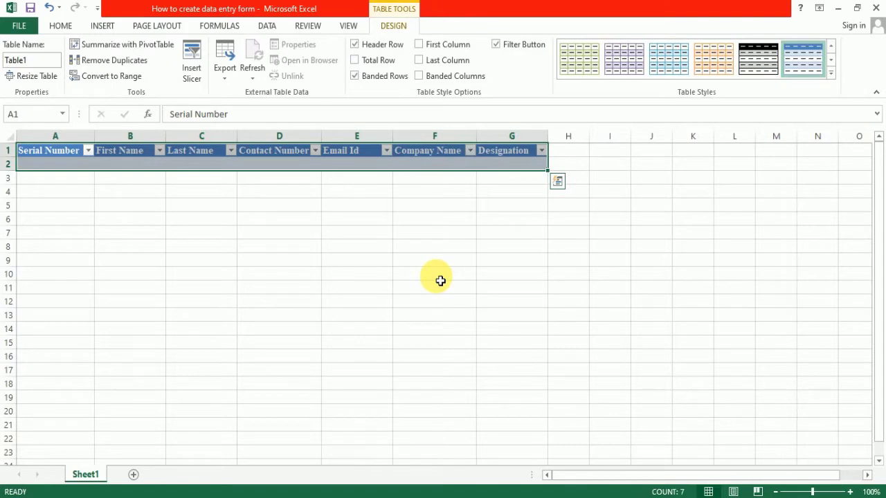
left_click(73, 155)
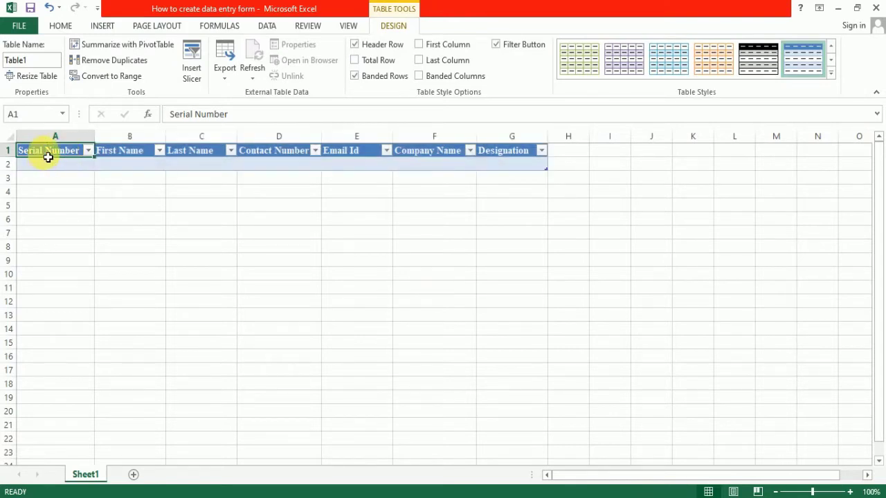
left_click(60, 27)
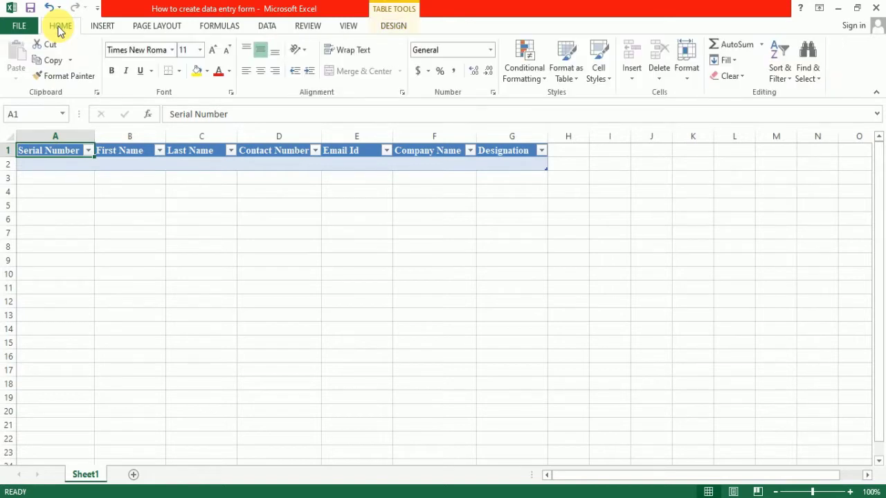
- Open Excel Options at the Customize the Ribbon page and scroll through the command lists
left_click(20, 26)
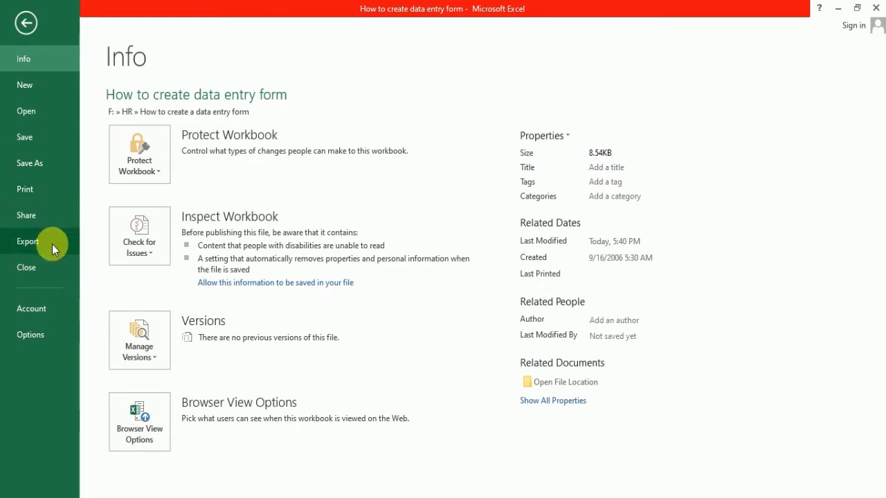
left_click(39, 335)
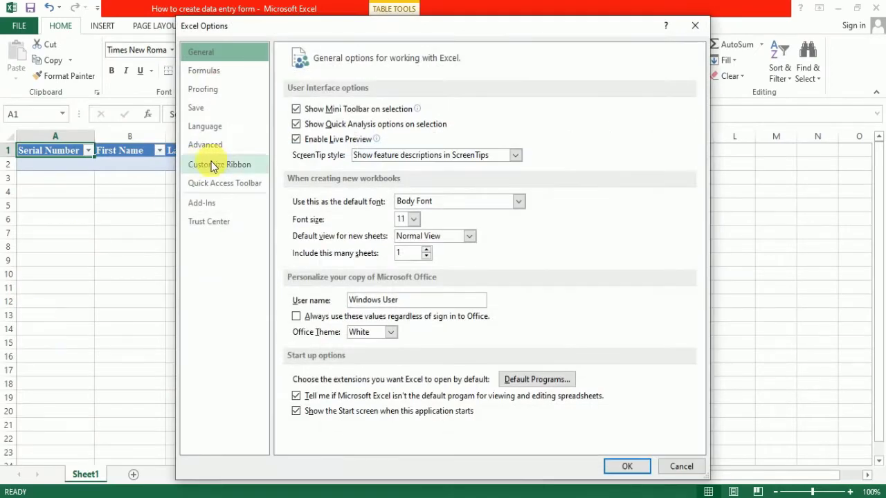
left_click(228, 166)
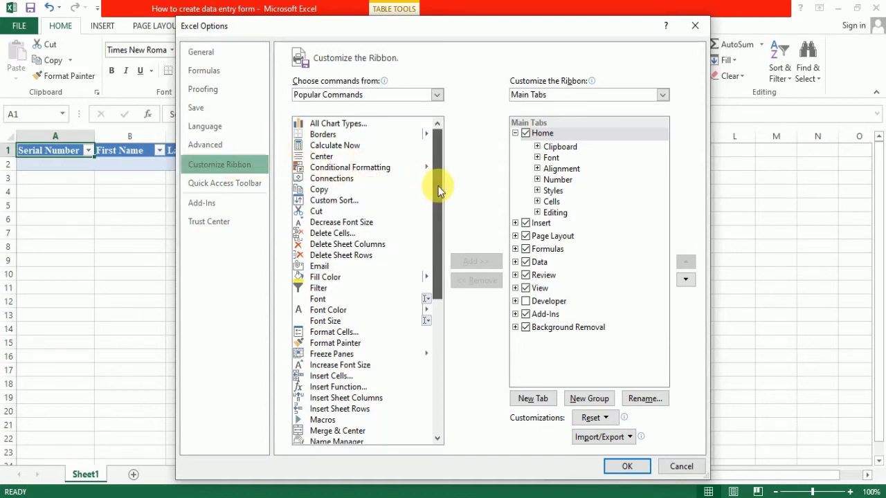
left_click_drag(439, 188, 462, 354)
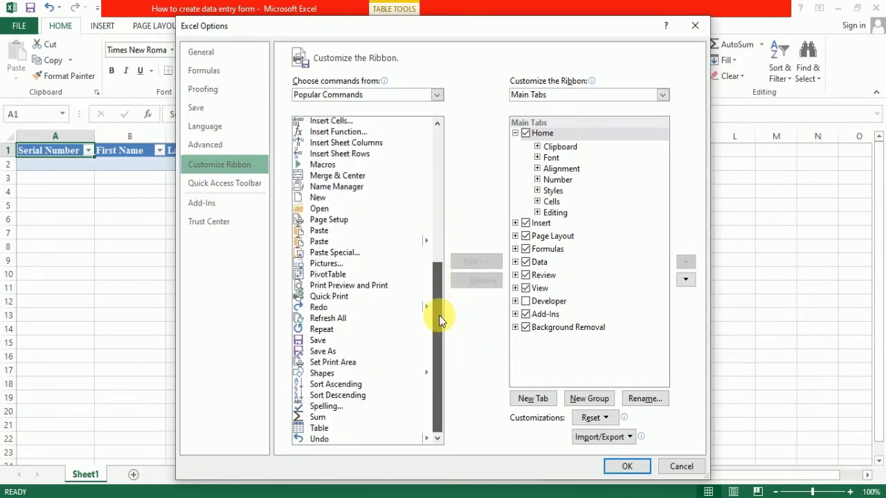
left_click_drag(438, 311, 436, 177)
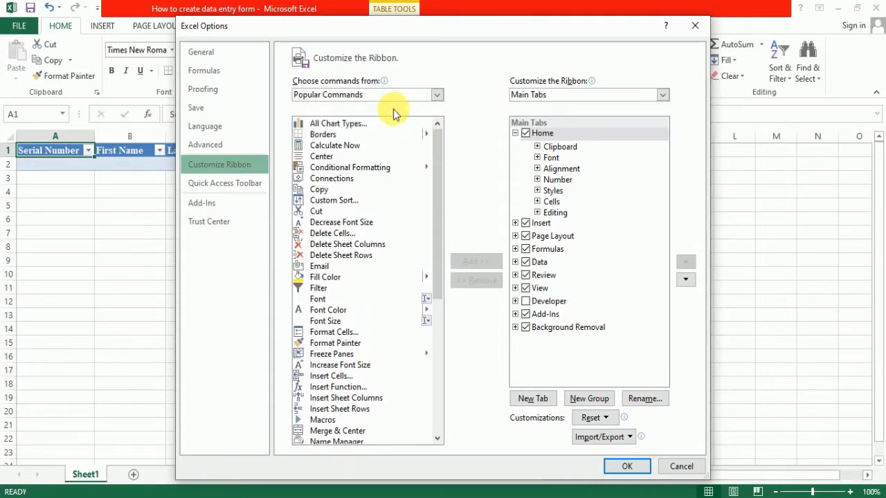
- Show Commands Not in the Ribbon, try adding Form..., and dismiss the custom-group warning
left_click(438, 95)
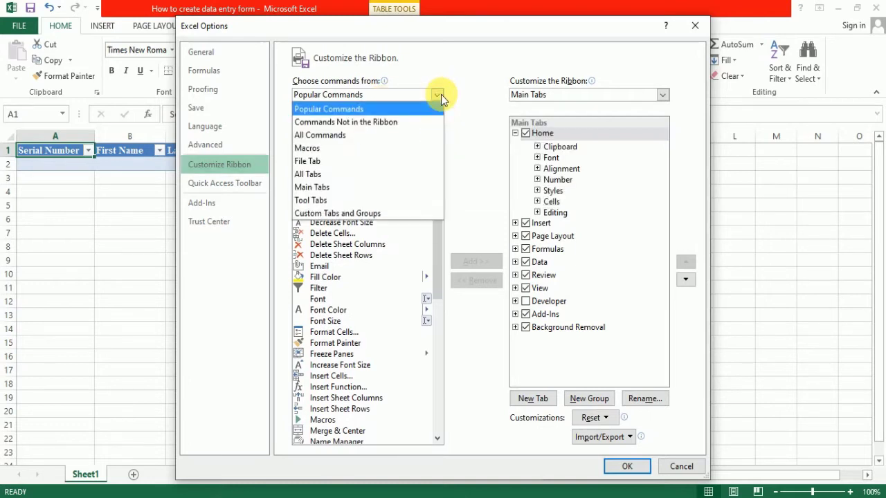
left_click(390, 123)
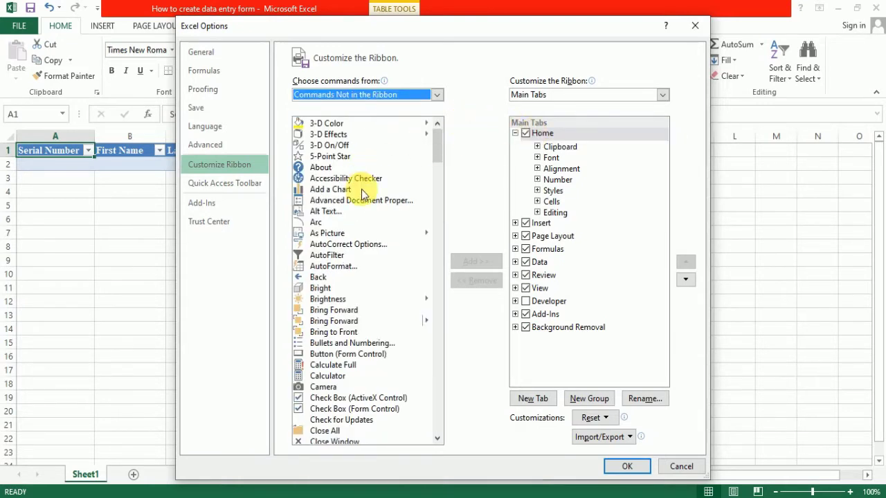
left_click_drag(439, 145, 444, 220)
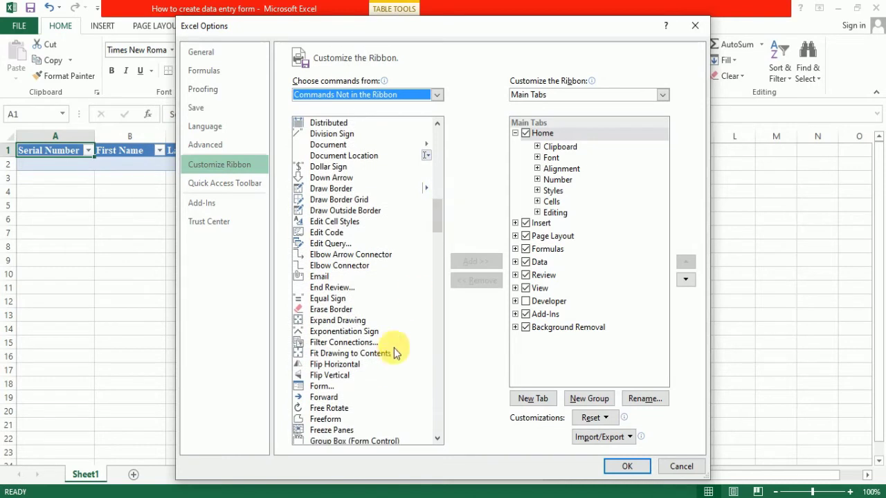
left_click(323, 387)
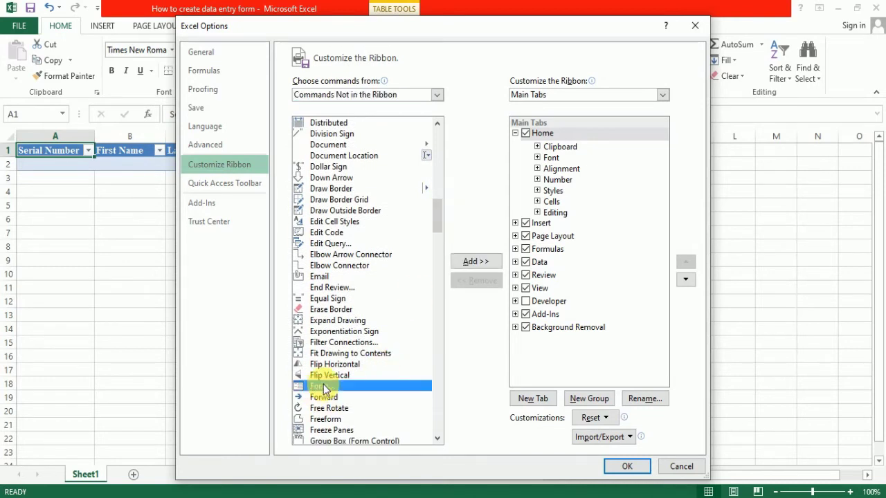
left_click(477, 262)
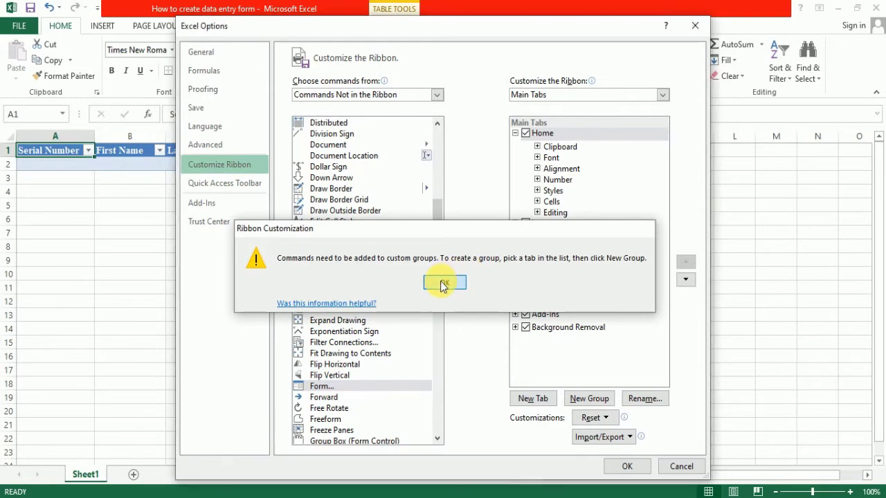
left_click(444, 283)
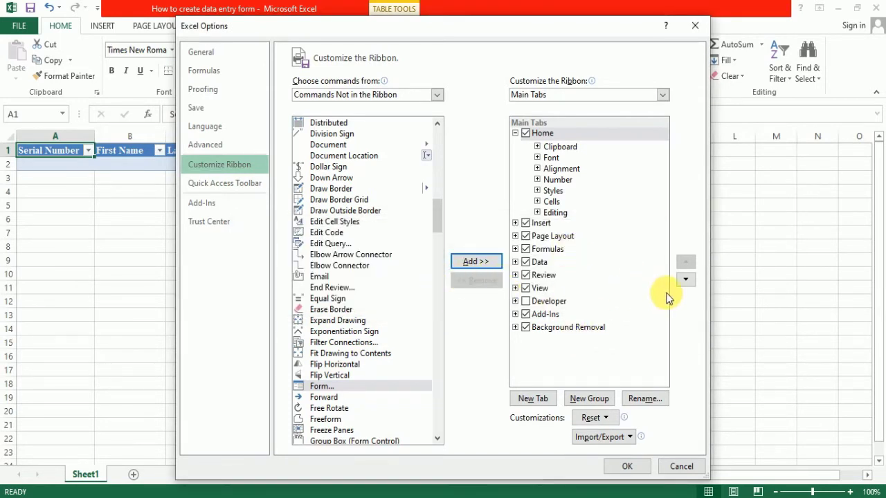
- Create a new custom tab and rename it from New Tab to Data Entry
left_click(545, 405)
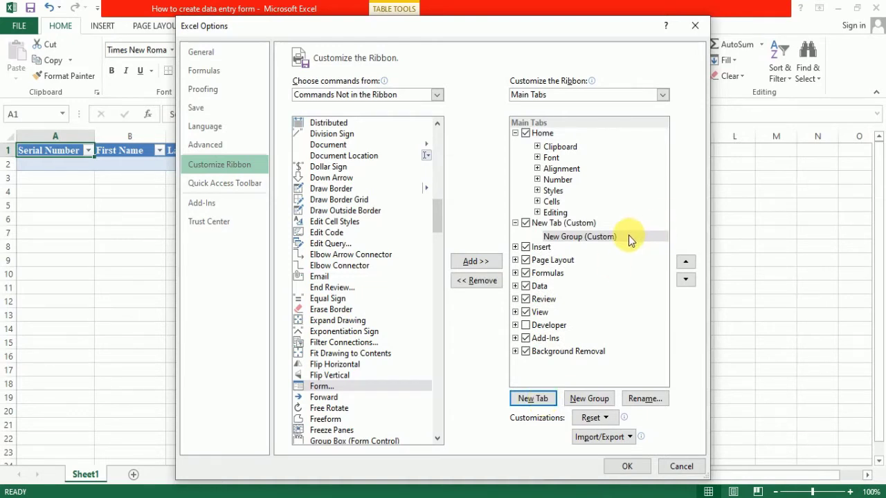
left_click(557, 225)
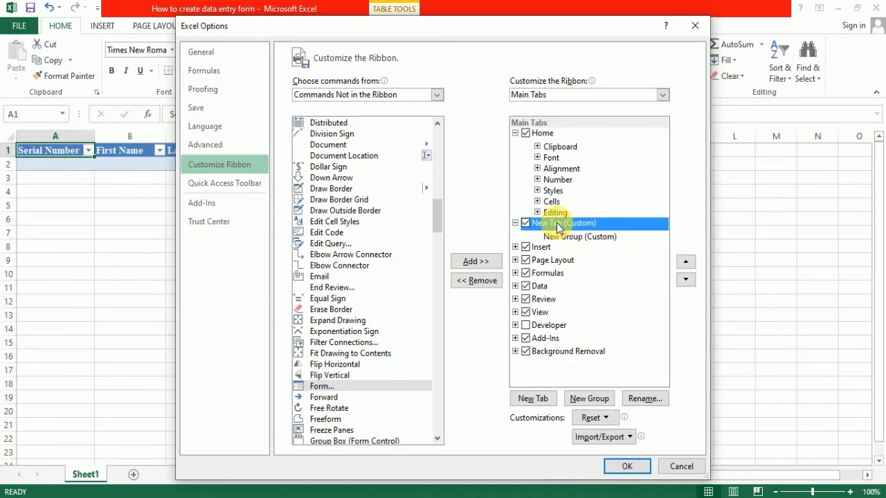
left_click(642, 398)
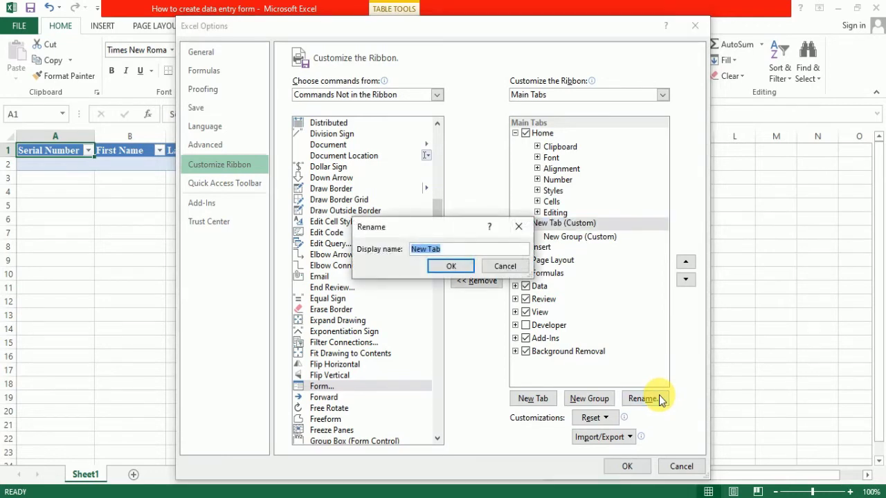
left_click(451, 250)
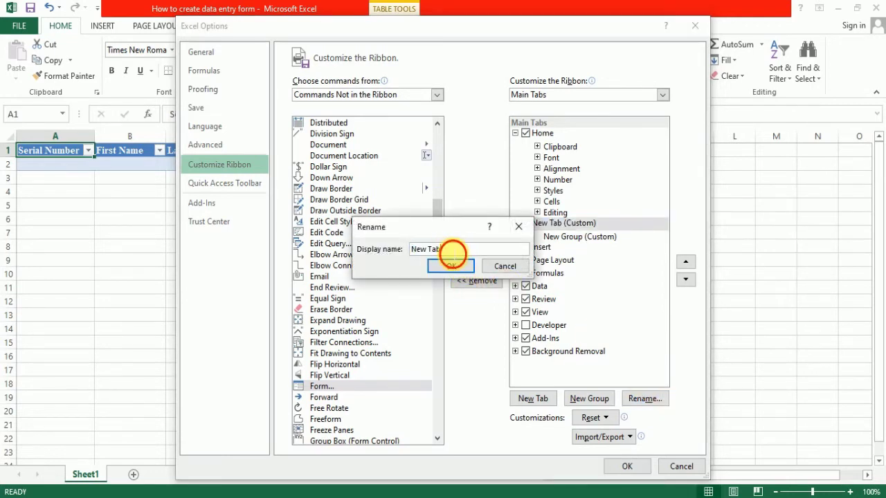
left_click_drag(451, 253, 409, 255)
key("BackSpace")
type("D")
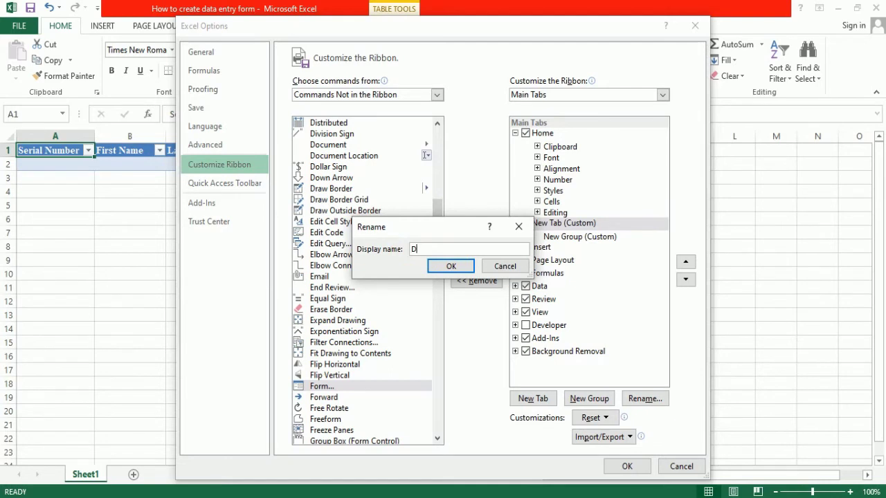
type("ata Entry")
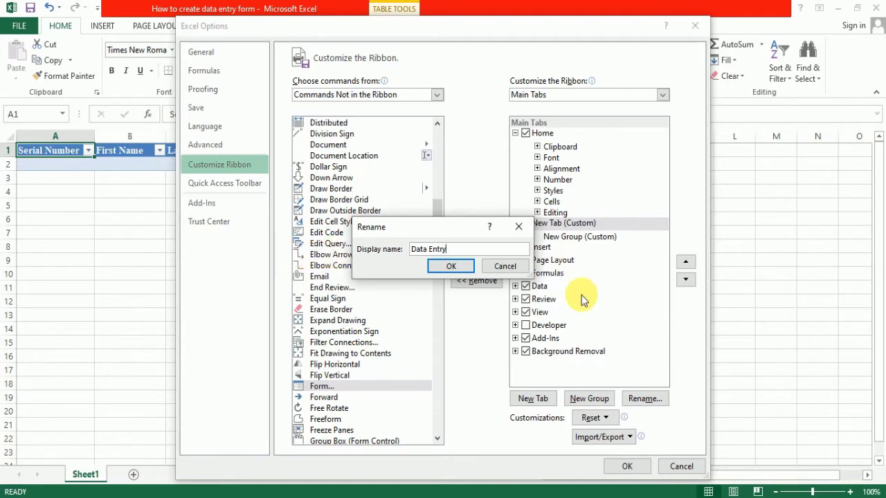
left_click(455, 266)
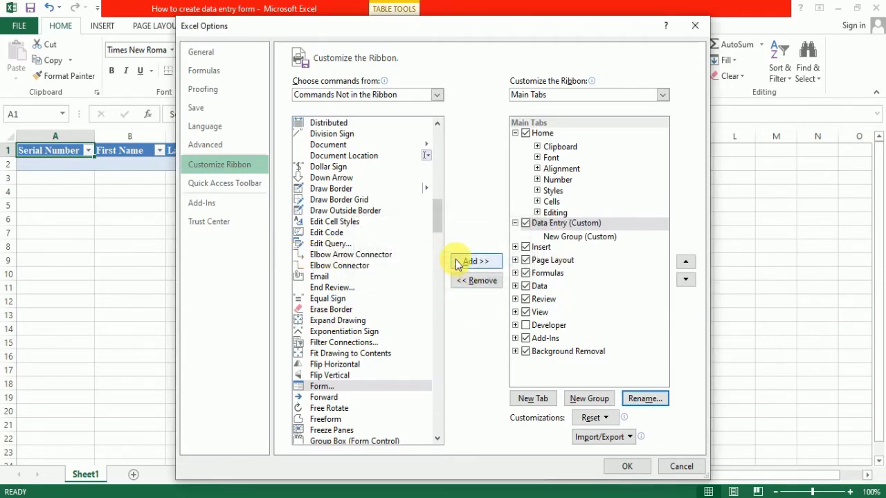
- Add Form... from Commands Not in the Ribbon into New Group under Data Entry
left_click(581, 236)
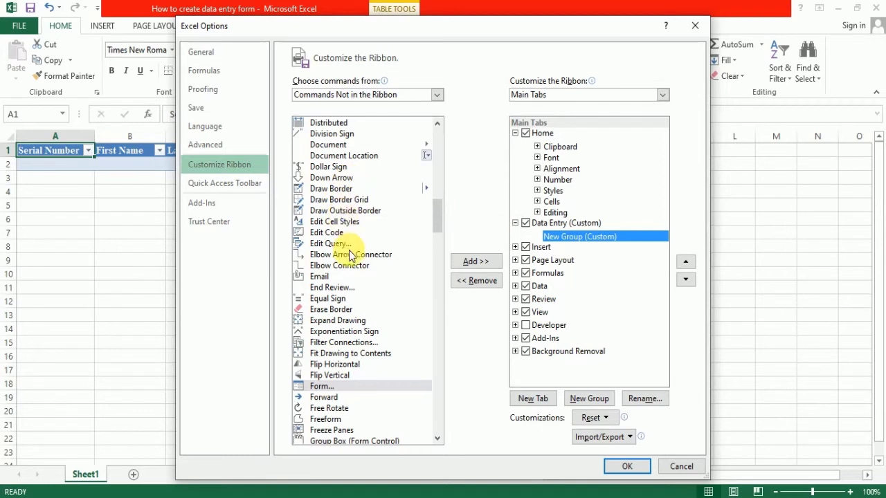
left_click(326, 386)
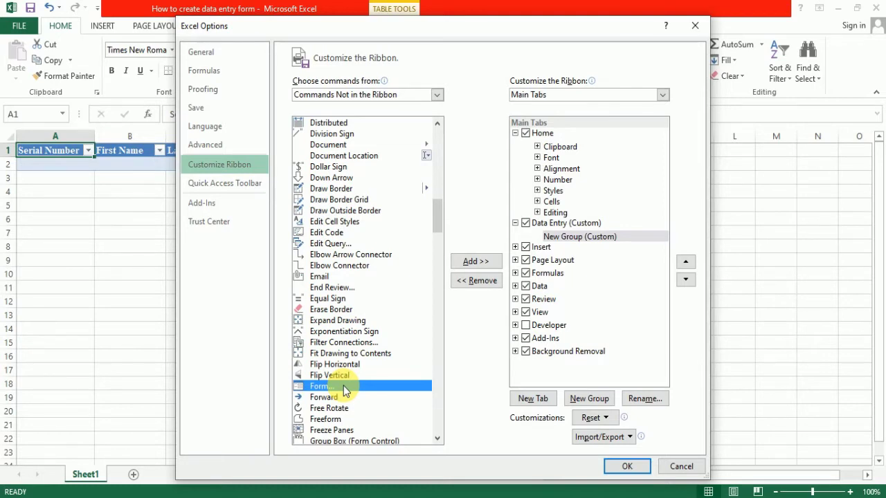
left_click(488, 262)
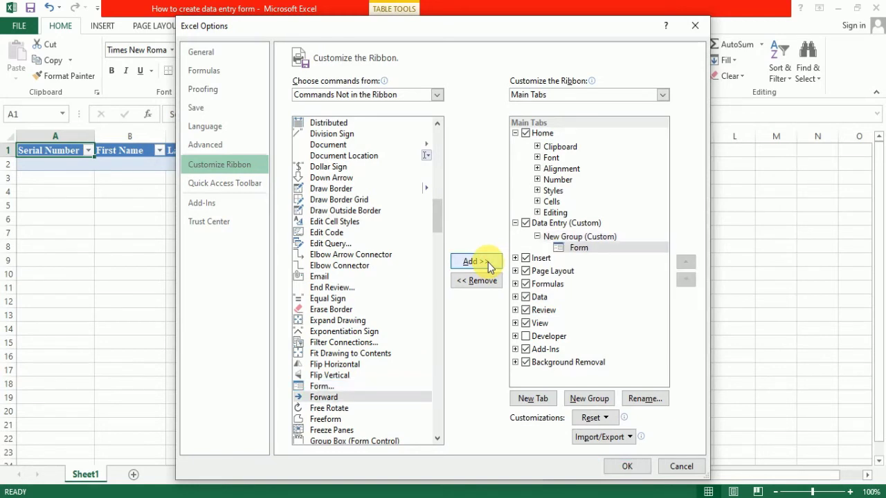
- Add a second group with a chosen icon to Data Entry and save the ribbon changes
left_click(588, 247)
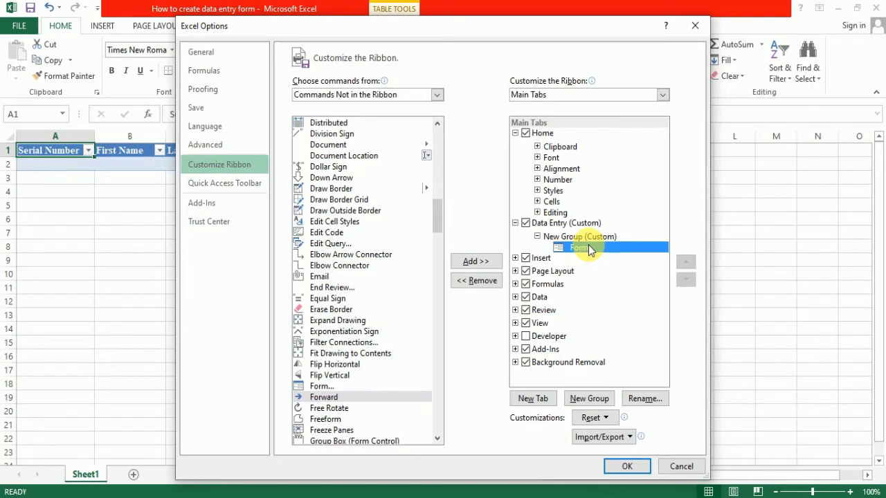
left_click(585, 402)
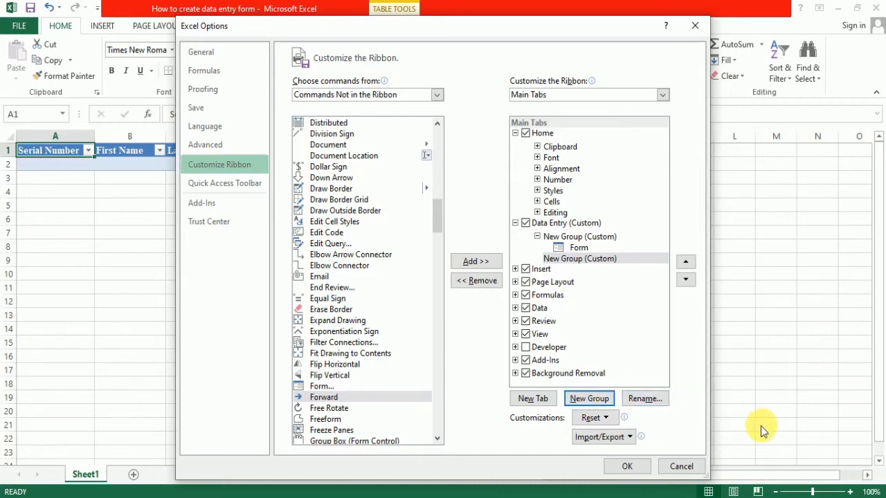
left_click(649, 402)
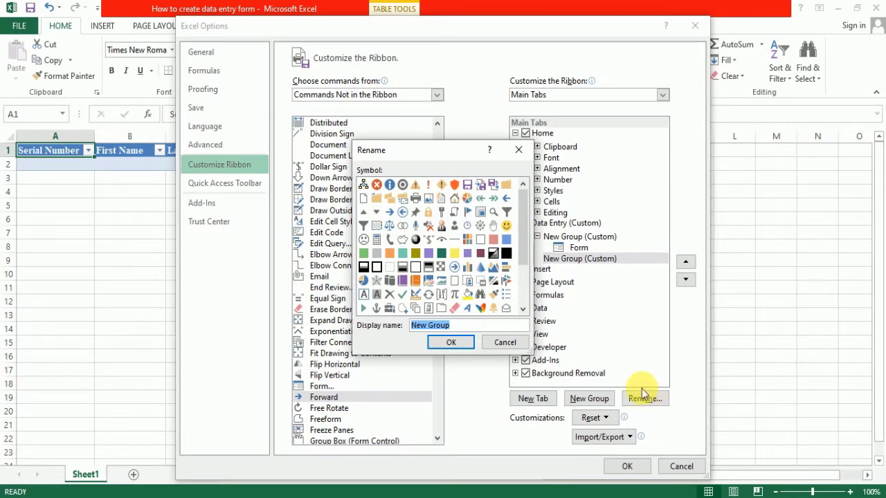
left_click(402, 185)
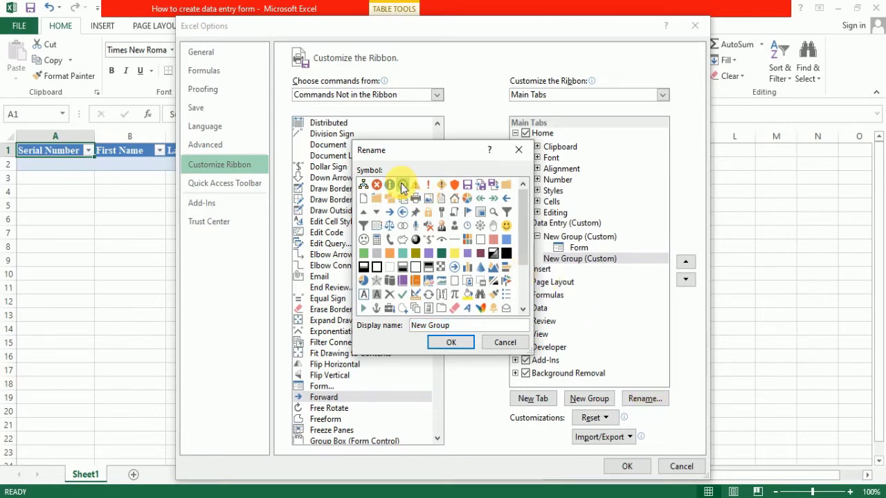
left_click(455, 343)
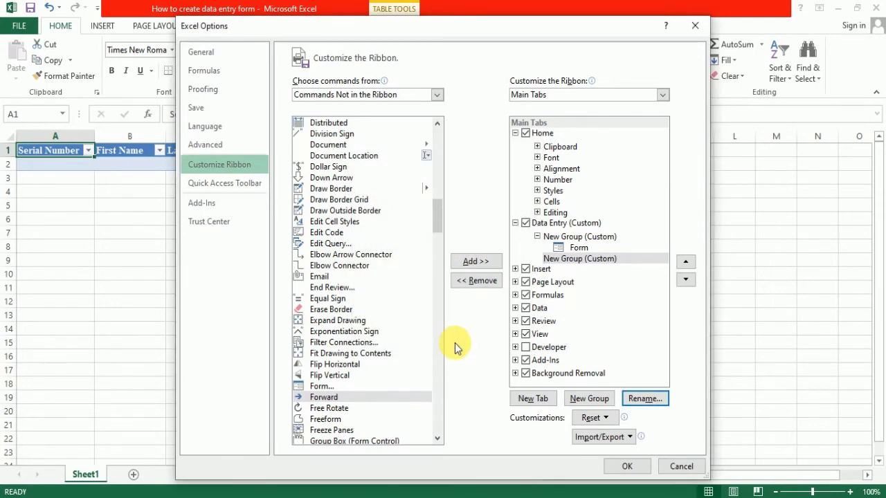
left_click(627, 466)
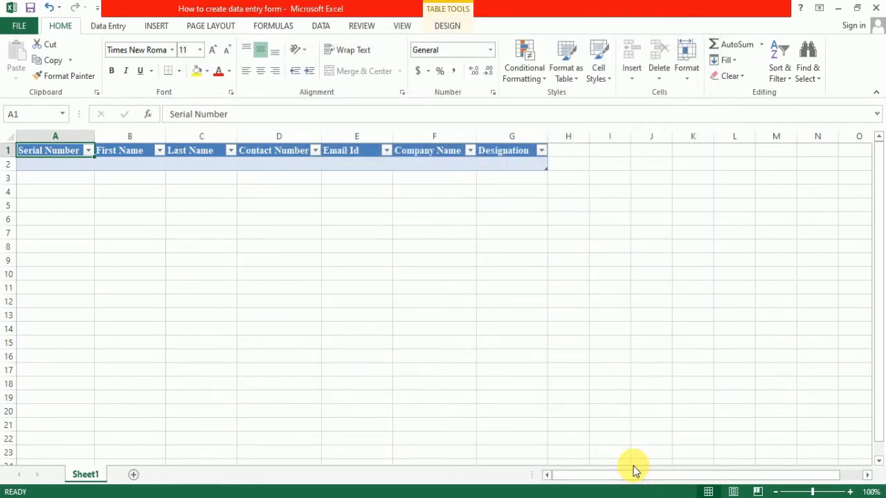
- Select the table headers and open the data form from the Data Entry tab
left_click_drag(41, 151, 514, 166)
left_click(111, 26)
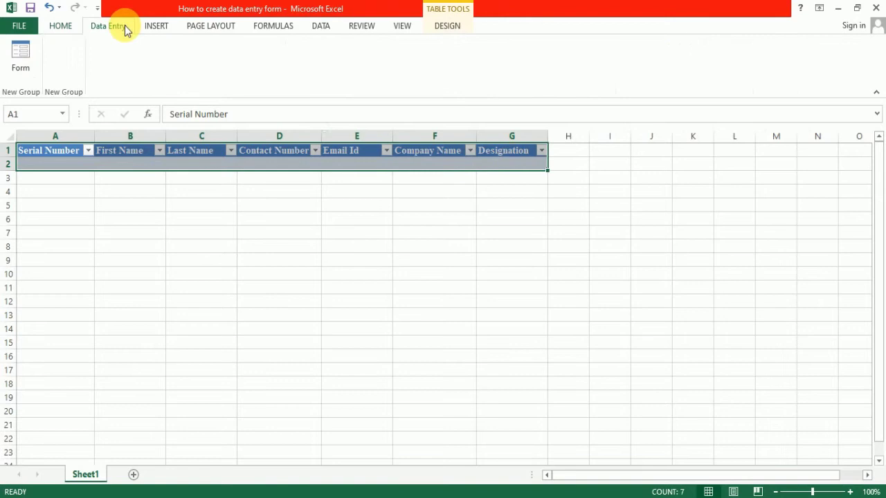
left_click(21, 57)
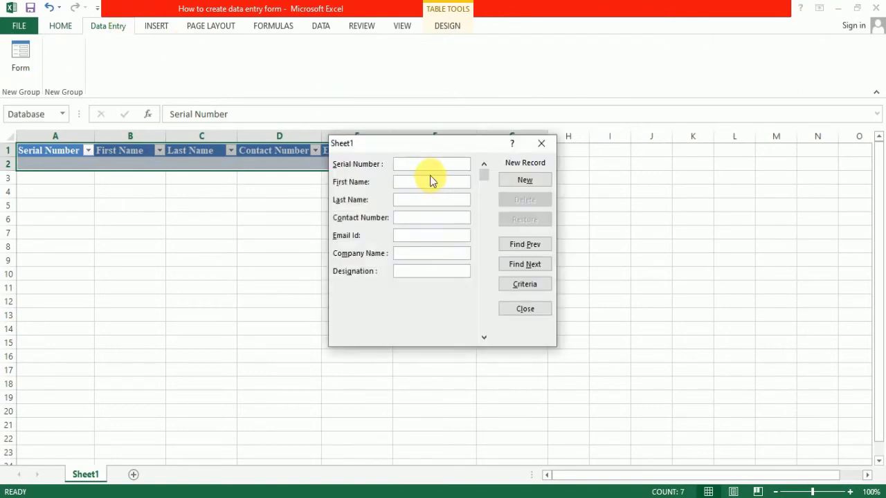
- Enter record 1: serial 1, name, phone, e-mail, XYZ Solution, Manager, and add it with New
type("1")
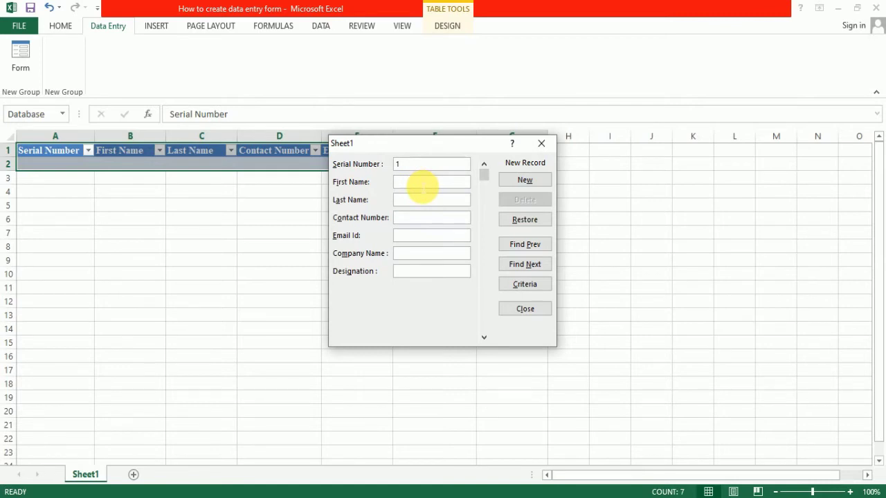
type("Ram")
type("esh")
left_click(411, 204)
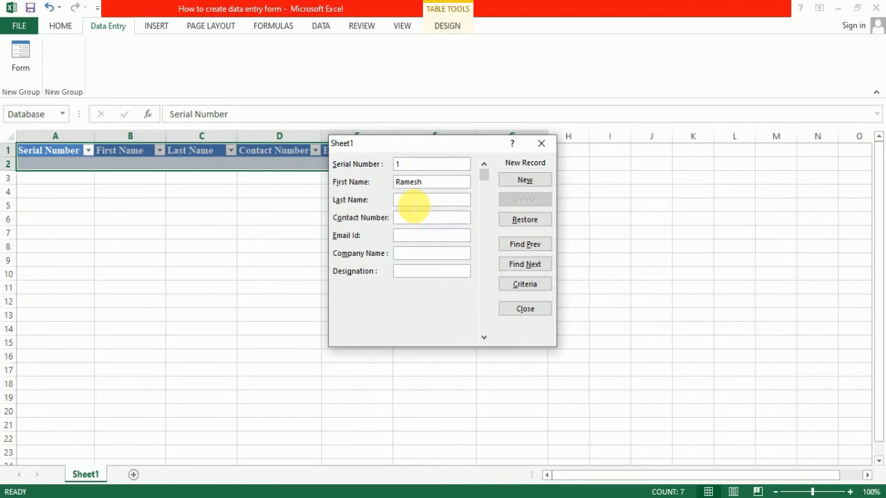
type("S")
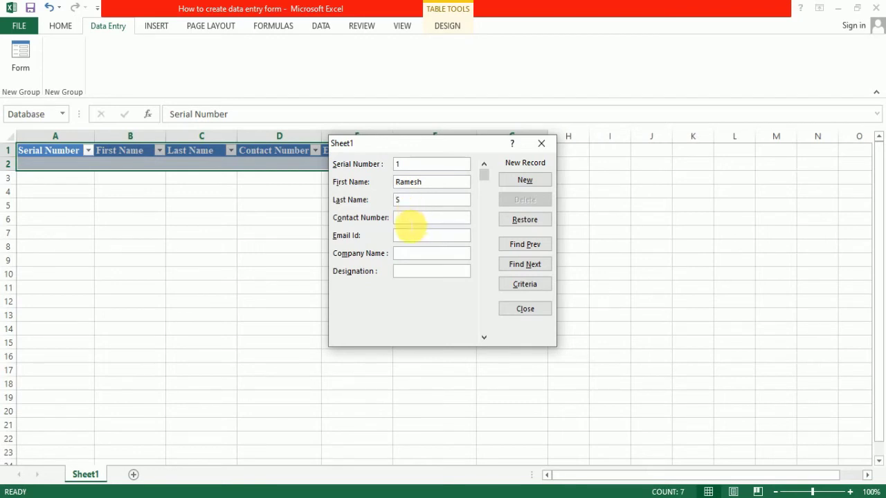
left_click(411, 222)
type("1234567892")
left_click(409, 239)
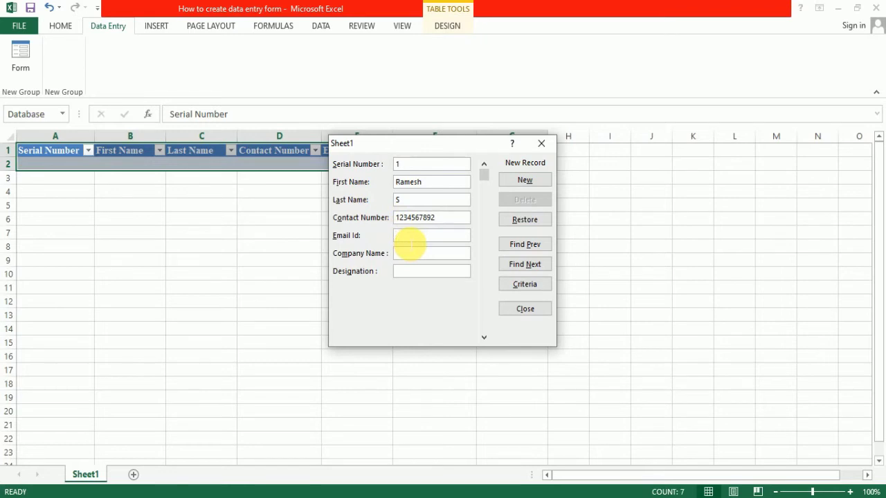
key("Tab")
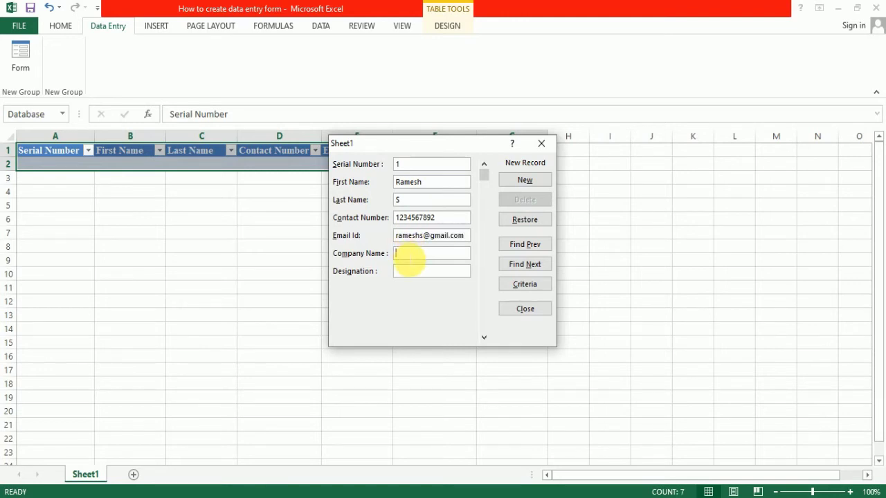
type("XYZ Solution")
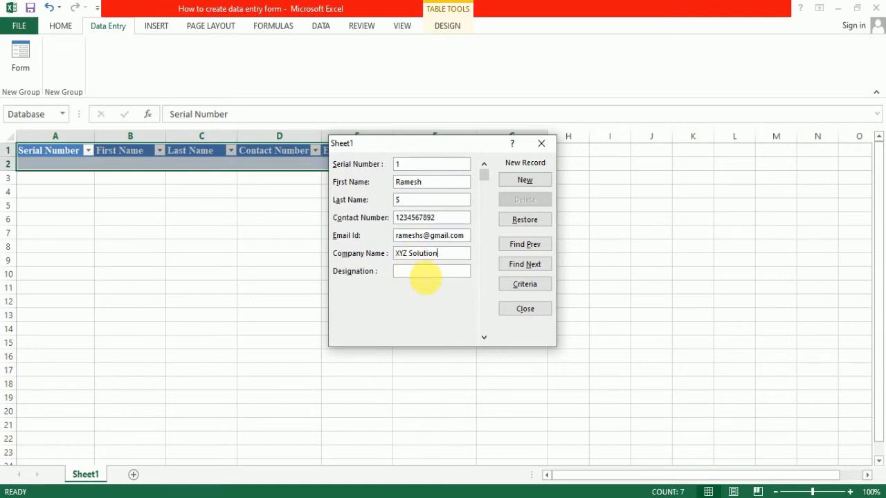
key("Tab")
type("Manager")
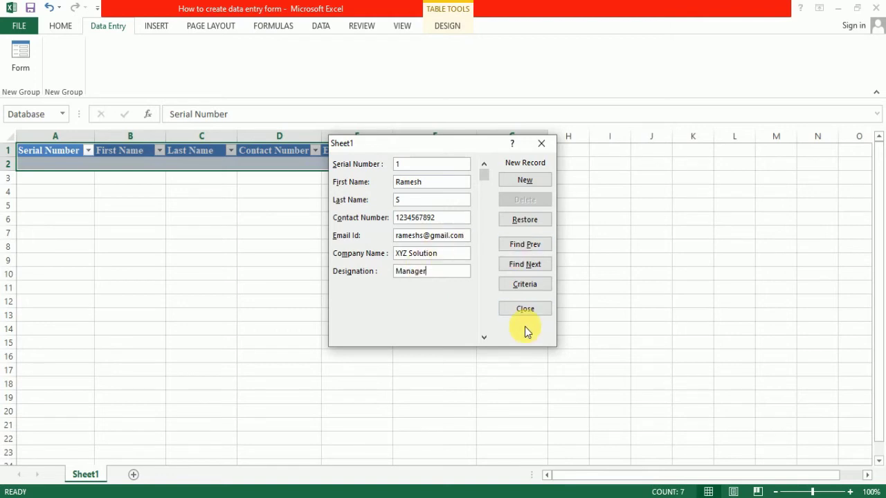
left_click(534, 183)
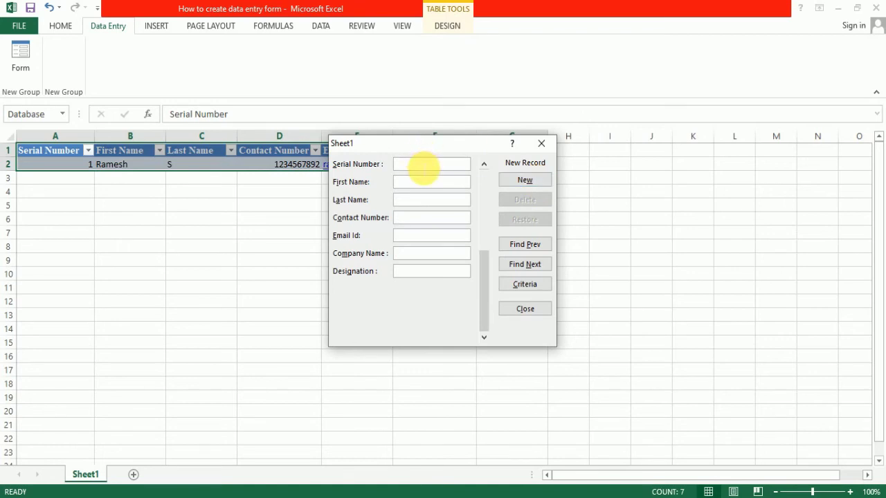
- Start record 2 with serial number 2, the contact's first and last name, phone and e-mail
type("2")
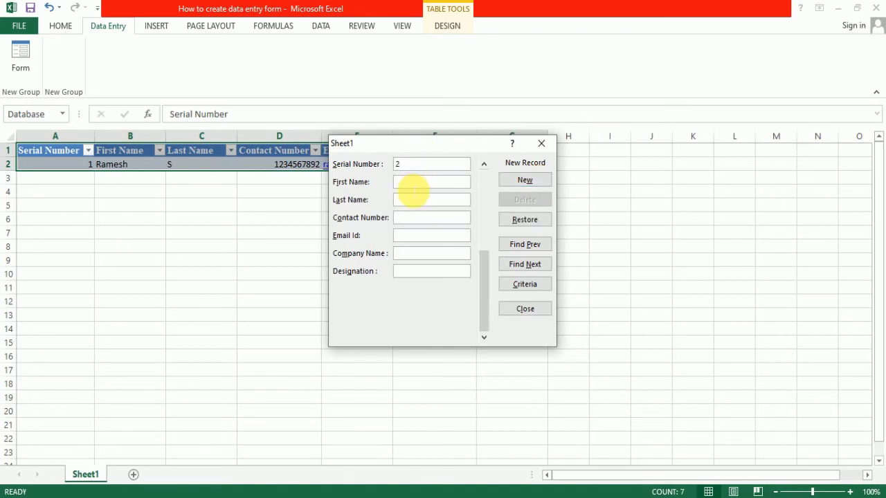
left_click(412, 186)
type("Dipti")
left_click(406, 204)
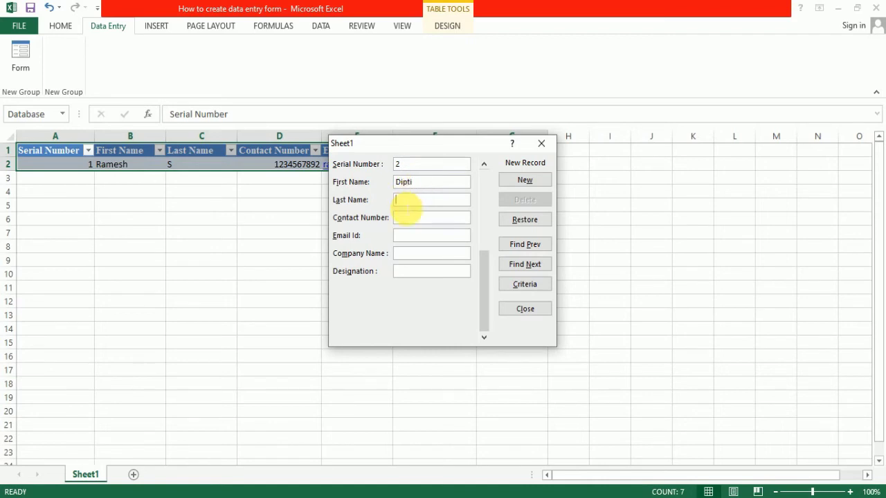
type("S")
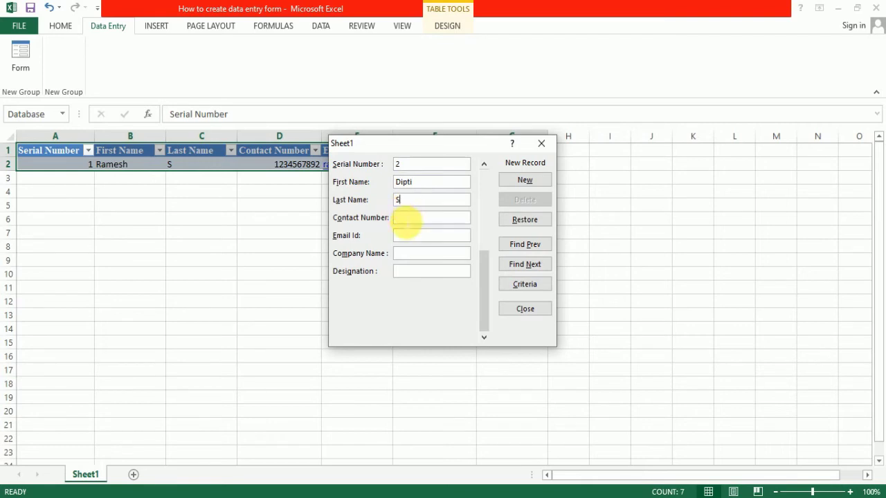
left_click(406, 223)
type("234567819")
left_click(414, 239)
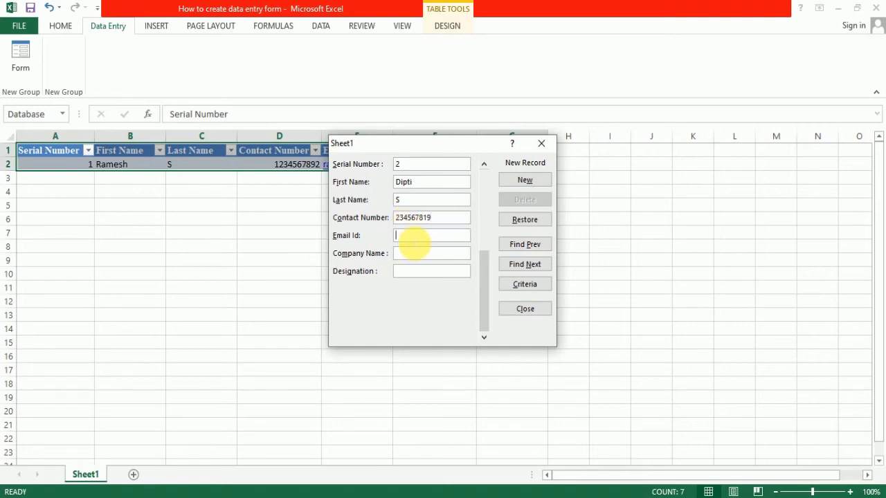
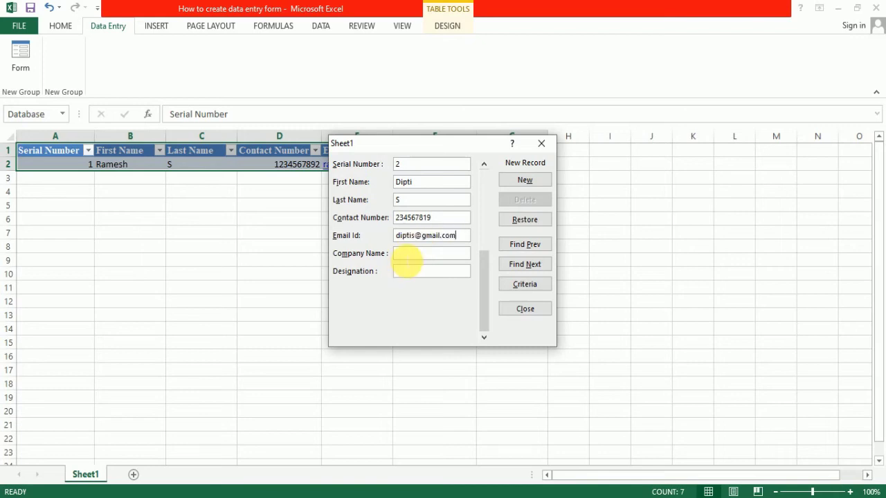
- Enter company ABC Techno soft and designation Executive, save record 2, and close the form
left_click(408, 258)
type("a")
type("bd")
type(" Techn")
type("olo")
key("BackSpace")
key("BackSpace")
key("BackSpace")
type("o soft")
left_click(414, 273)
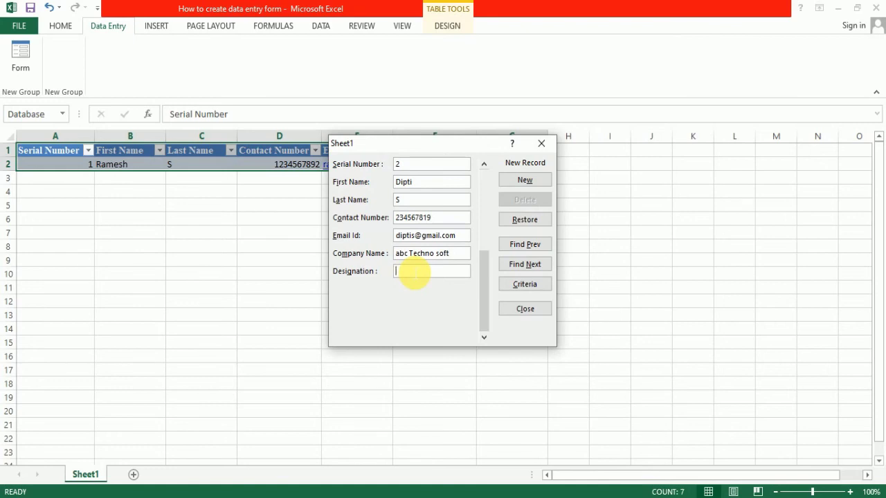
type("Executive")
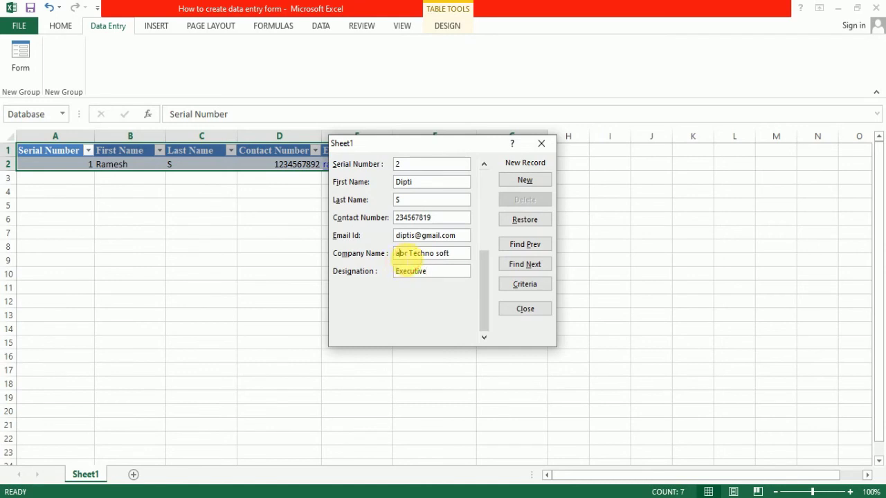
key("BackSpace")
type("ABC")
key("Delete")
key("Delete")
left_click(522, 180)
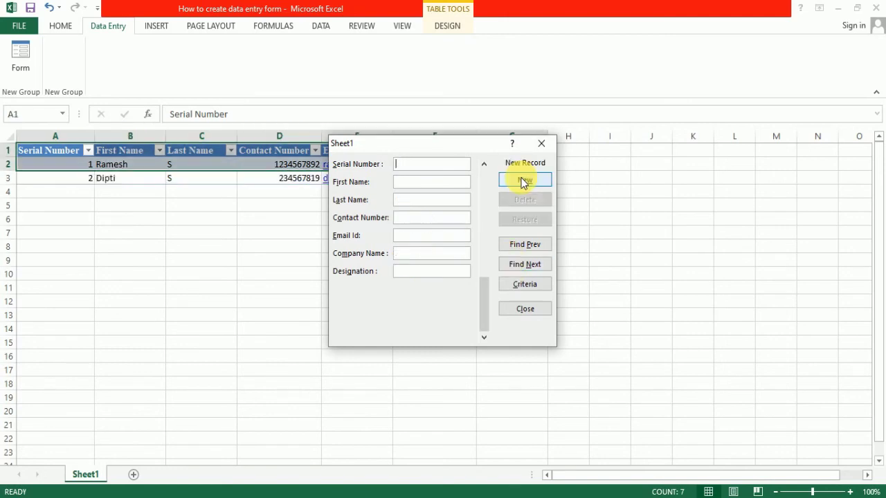
left_click(524, 312)
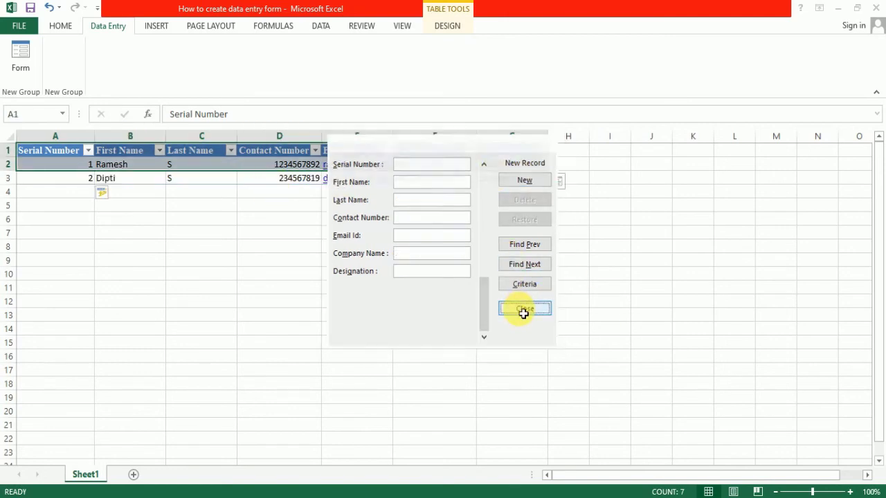